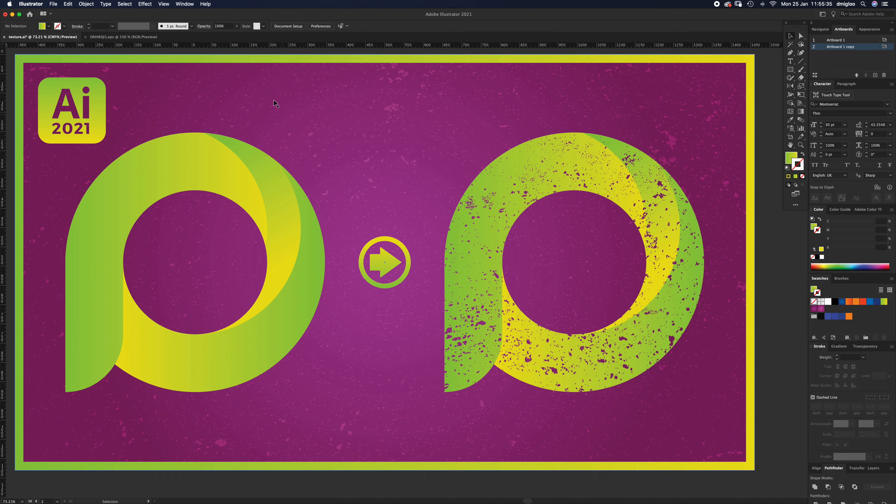
Copy the lower-left grunge texture group from the ONH8QI1.eps document
{"action": "left_click", "coordinate": [111, 37]}
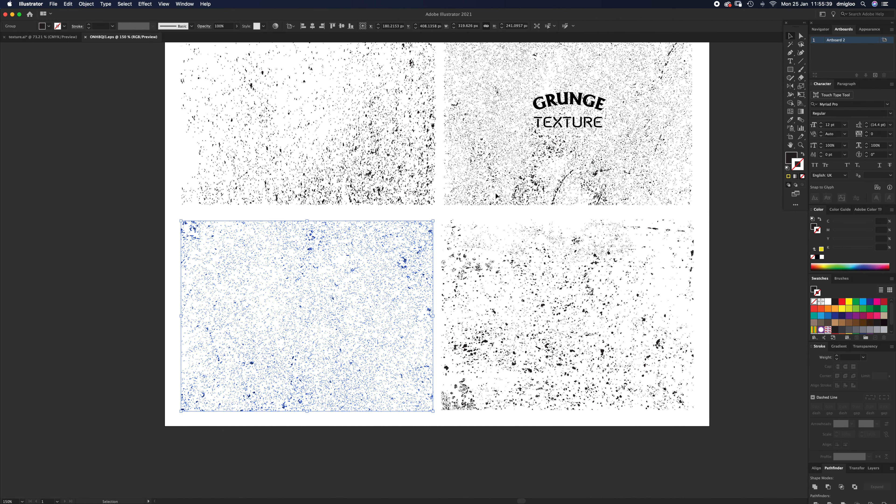
{"action": "left_click", "coordinate": [469, 210]}
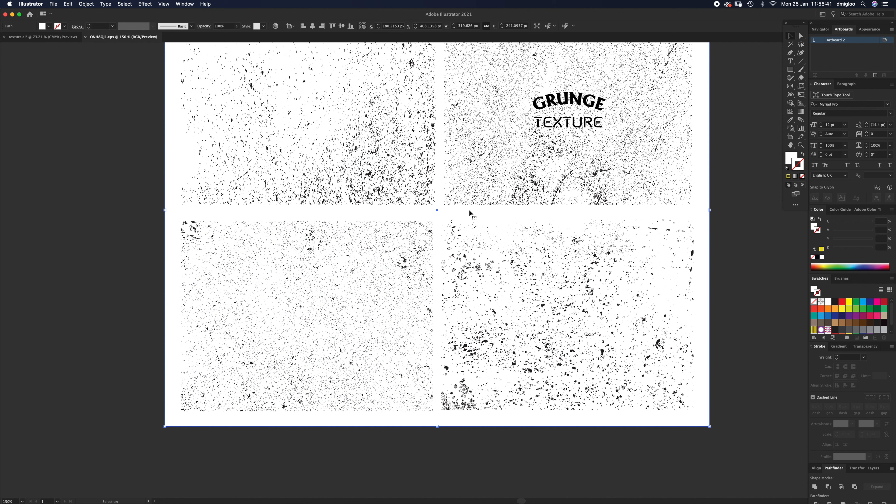
{"action": "left_click", "coordinate": [407, 267]}
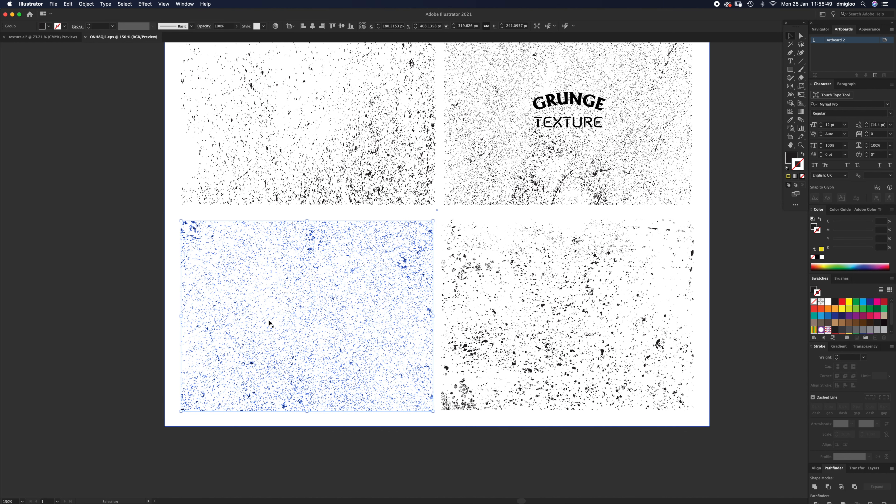
{"action": "key", "text": "a"}
{"action": "key", "text": "v"}
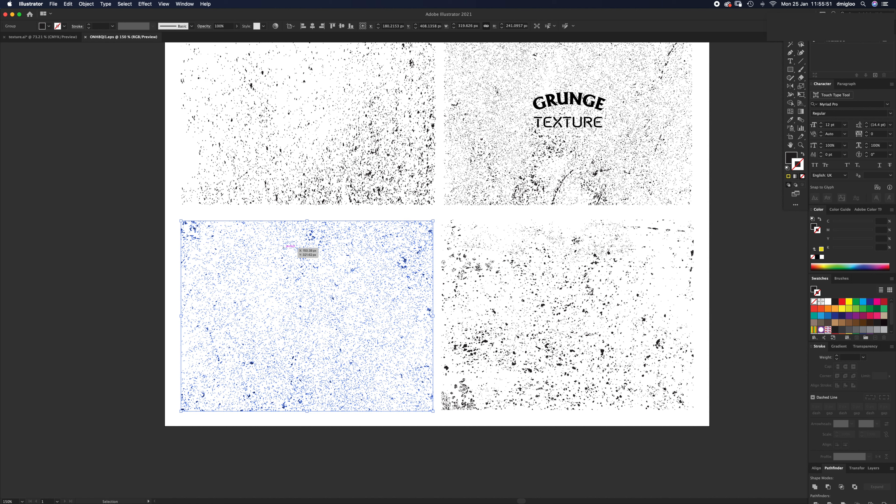
Paste the grunge texture into texture.ai on the white artboard with the single green and yellow logo
{"action": "left_click", "coordinate": [51, 39]}
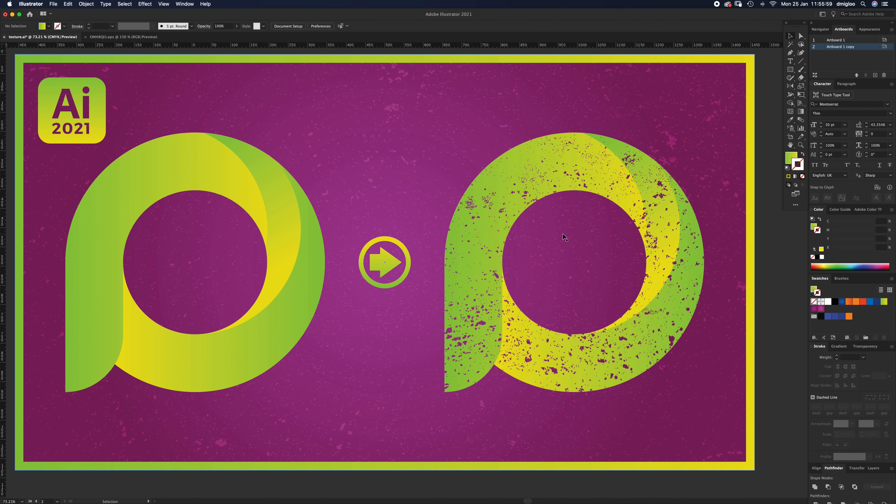
{"action": "scroll", "coordinate": [565, 237], "scroll_direction": "down", "scroll_amount": 10}
{"action": "scroll", "coordinate": [565, 237], "scroll_direction": "left", "scroll_amount": 3}
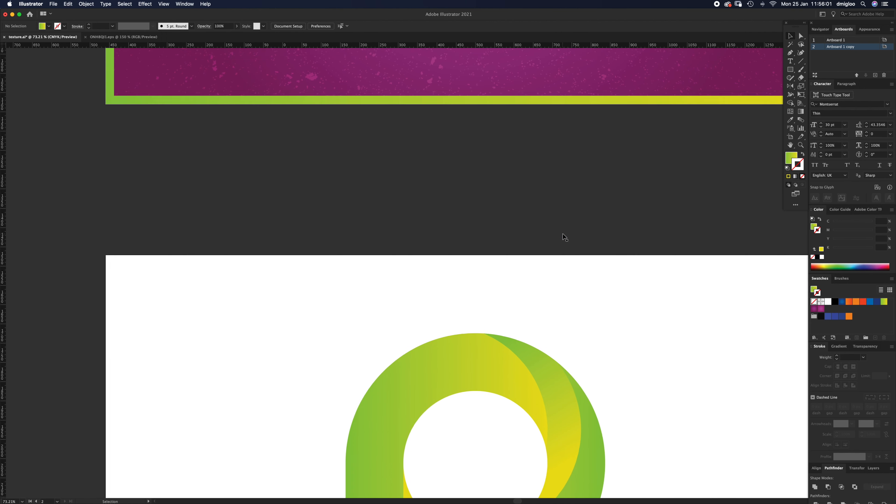
{"action": "scroll", "coordinate": [565, 237], "scroll_direction": "down", "scroll_amount": 6}
{"action": "scroll", "coordinate": [564, 237], "scroll_direction": "left", "scroll_amount": 2}
{"action": "scroll", "coordinate": [562, 234], "scroll_direction": "up", "scroll_amount": 1}
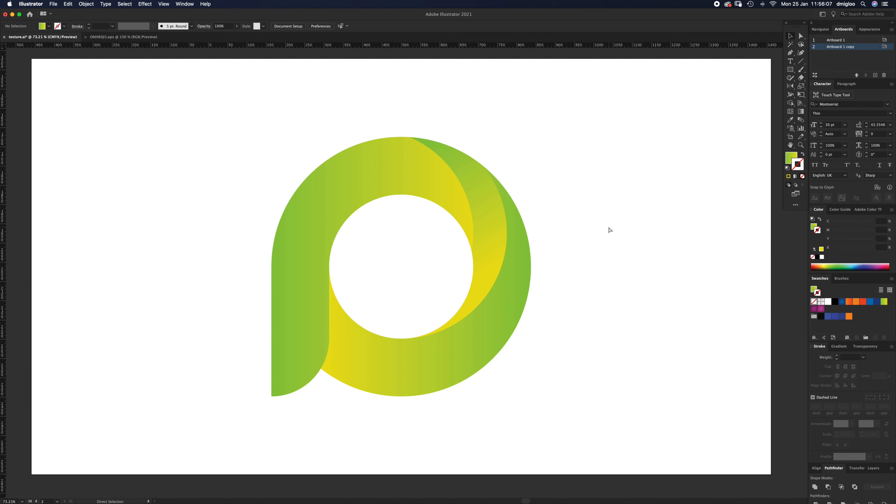
{"action": "key", "text": "super+v"}
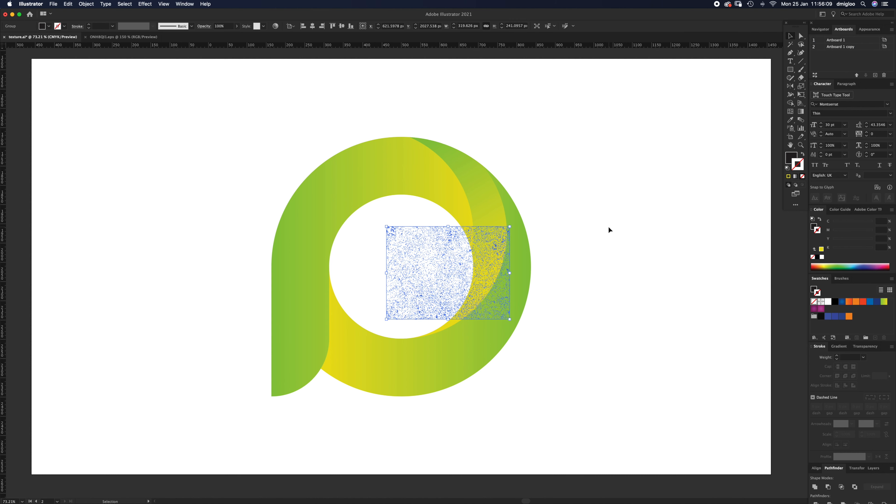
Scale the pasted texture proportionally to about 986 × 744 px, position it to cover the whole logo, and cut it
{"action": "left_click_drag", "start_coordinate": [387, 274], "coordinate": [180, 282]}
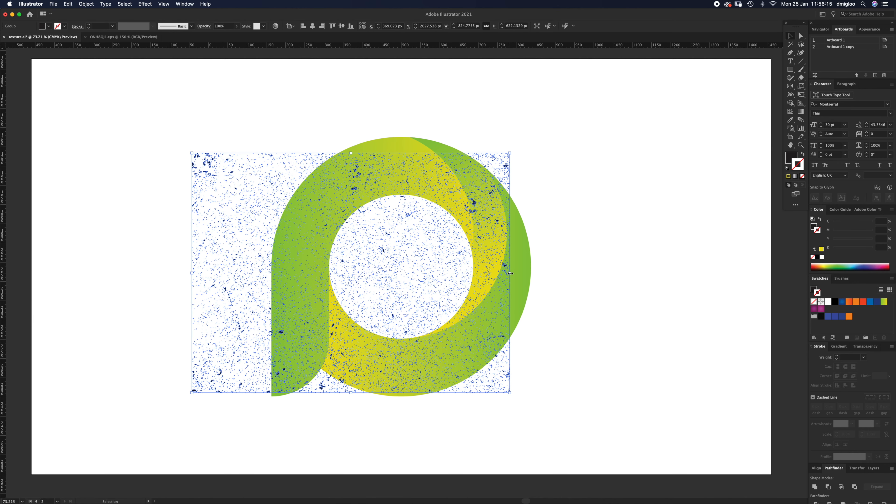
{"action": "left_click_drag", "start_coordinate": [510, 273], "coordinate": [573, 279]}
{"action": "left_click", "coordinate": [612, 268]}
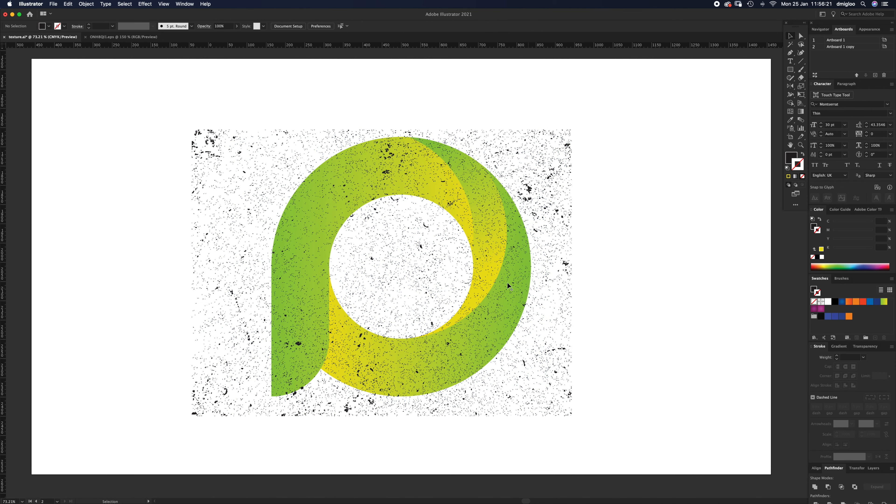
{"action": "left_click_drag", "start_coordinate": [565, 265], "coordinate": [582, 266]}
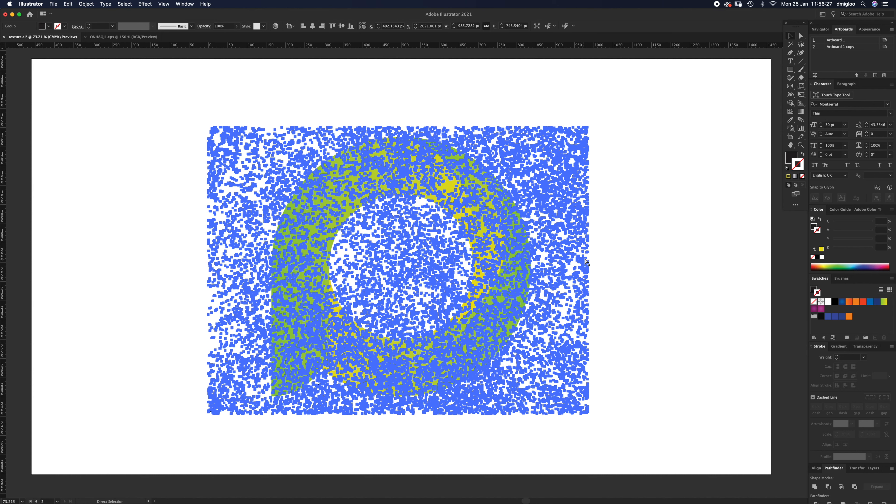
{"action": "key", "text": "v"}
{"action": "key", "text": "Delete"}
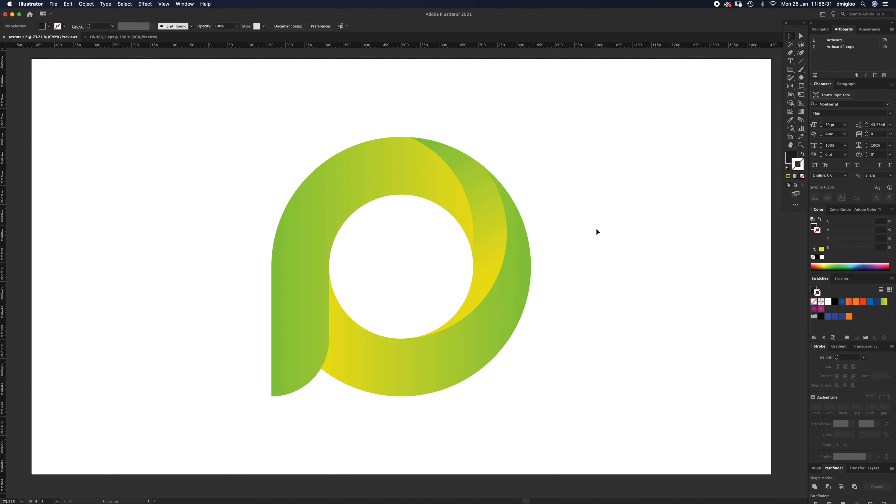
Select the logo group and make an opacity mask for it
{"action": "left_click_drag", "start_coordinate": [596, 230], "coordinate": [528, 286]}
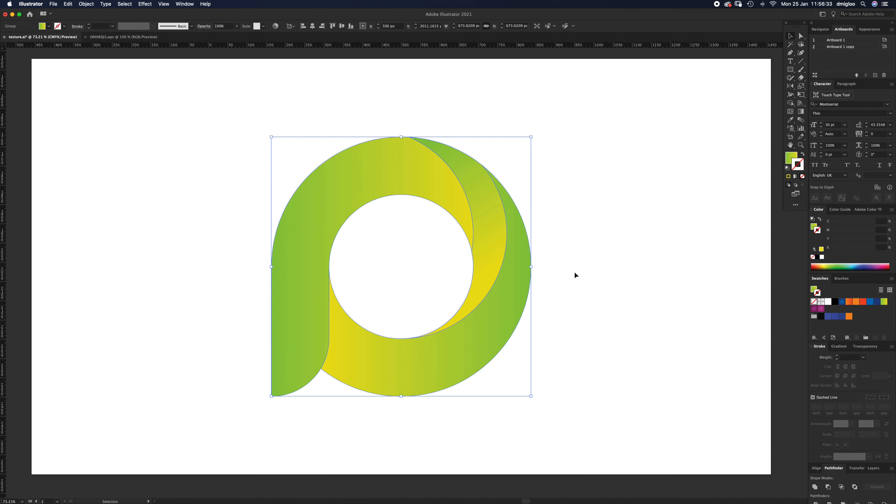
{"action": "left_click", "coordinate": [866, 346]}
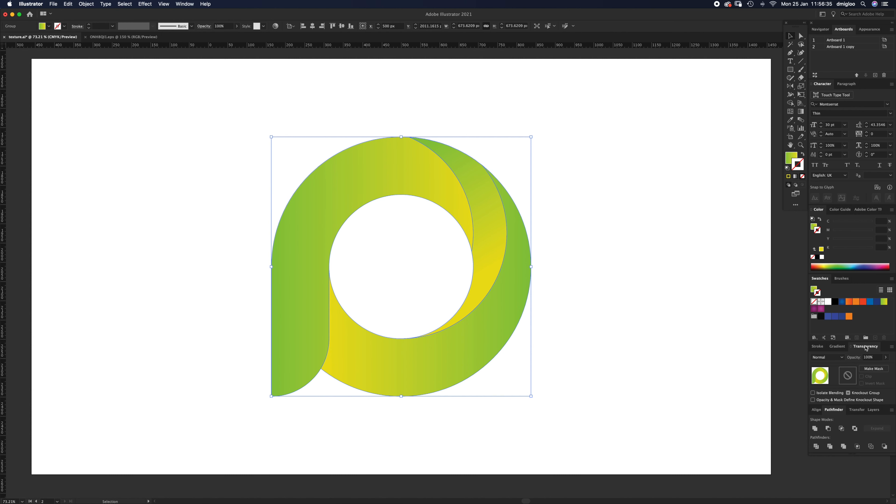
{"action": "left_click", "coordinate": [184, 4]}
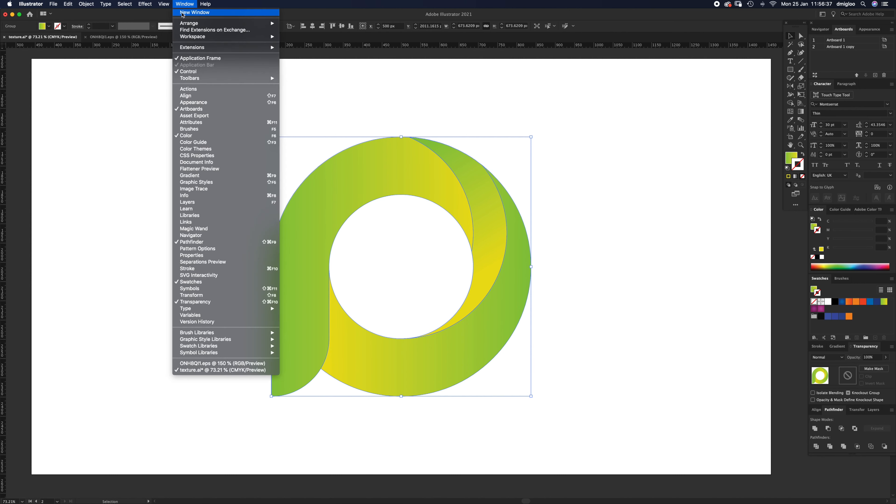
{"action": "left_click", "coordinate": [630, 310]}
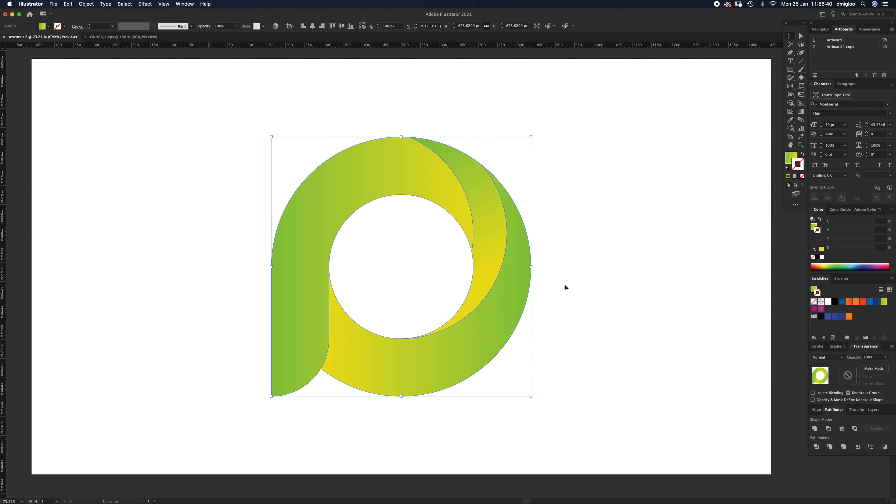
{"action": "left_click", "coordinate": [874, 369]}
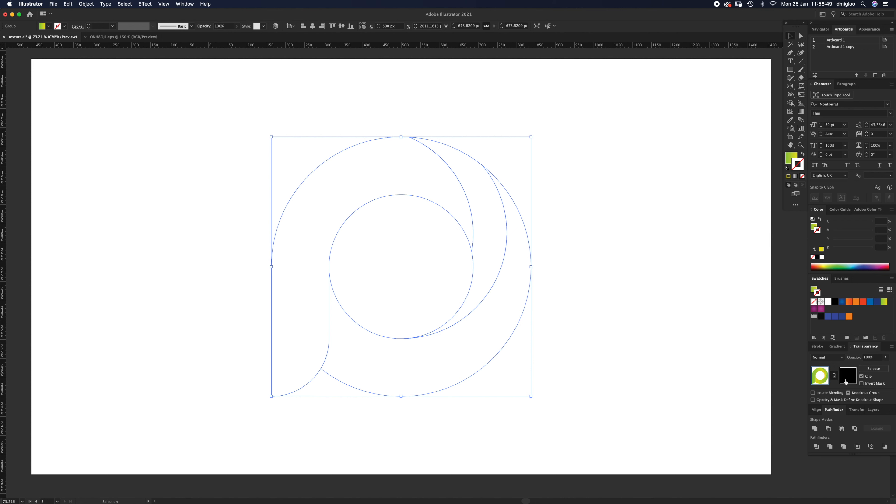
{"action": "left_click", "coordinate": [892, 347]}
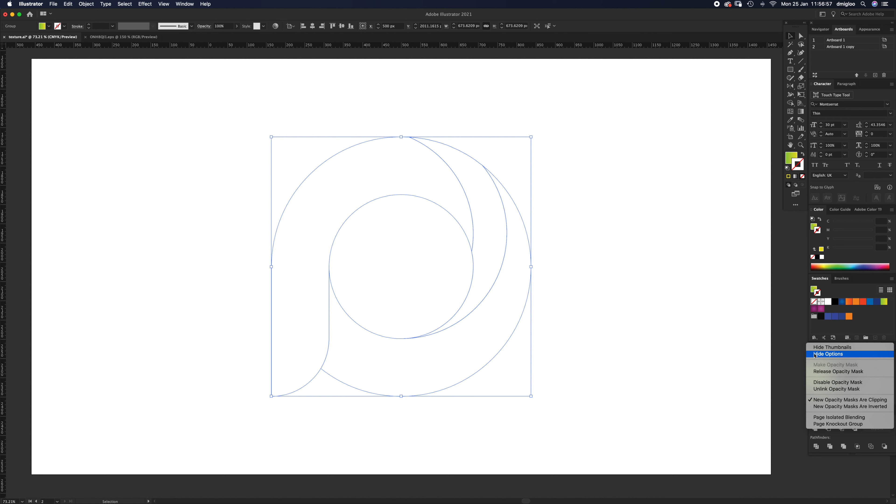
{"action": "left_click", "coordinate": [757, 371]}
Paste the texture in place inside the logo's opacity mask and turn off the mask's Clip option
{"action": "left_click", "coordinate": [849, 377]}
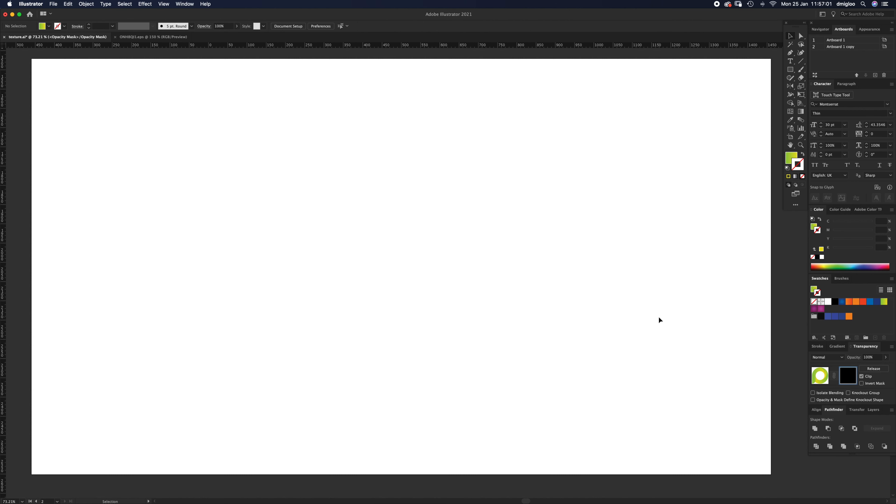
{"action": "key", "text": "ctrl+f"}
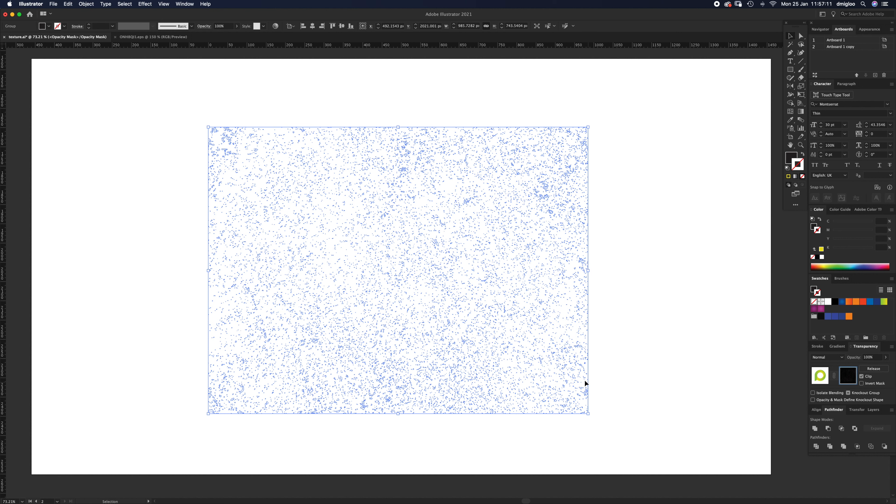
{"action": "left_click", "coordinate": [862, 377]}
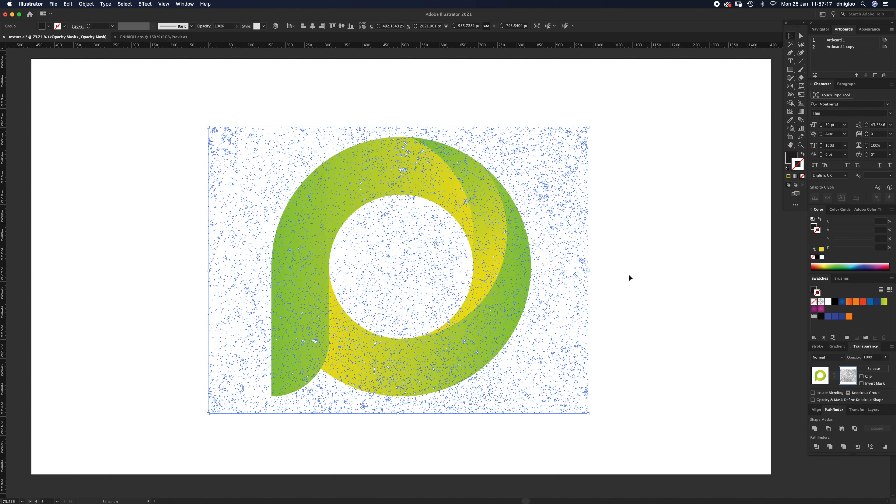
{"action": "left_click", "coordinate": [624, 278]}
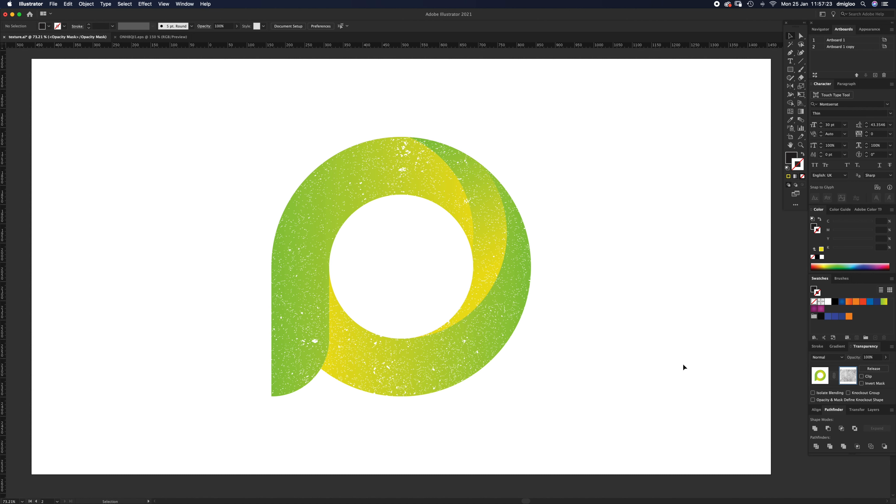
Exit the opacity mask by returning to the logo artwork, and deselect it
{"action": "left_click", "coordinate": [579, 423]}
{"action": "left_click_drag", "start_coordinate": [491, 318], "coordinate": [472, 299]}
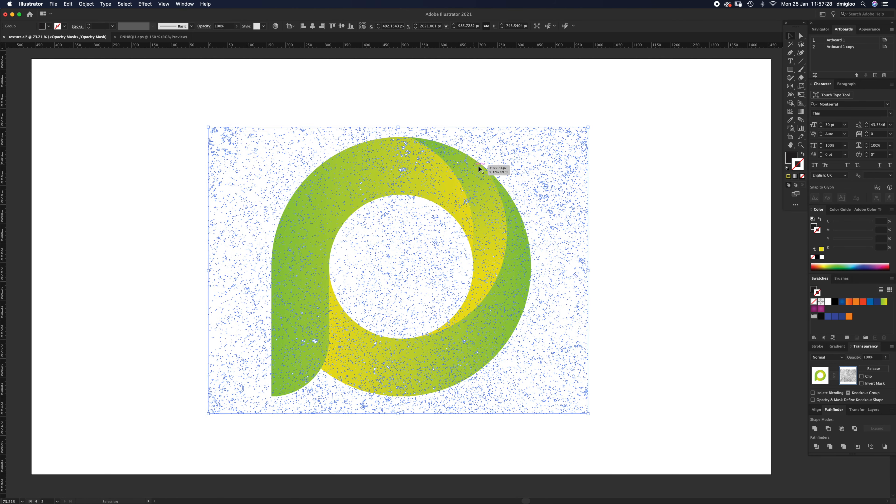
{"action": "left_click", "coordinate": [821, 378]}
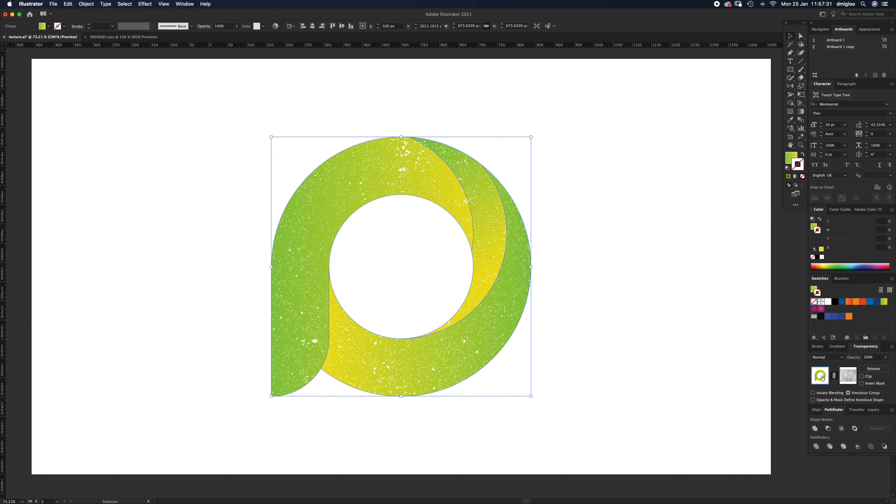
{"action": "left_click", "coordinate": [623, 250]}
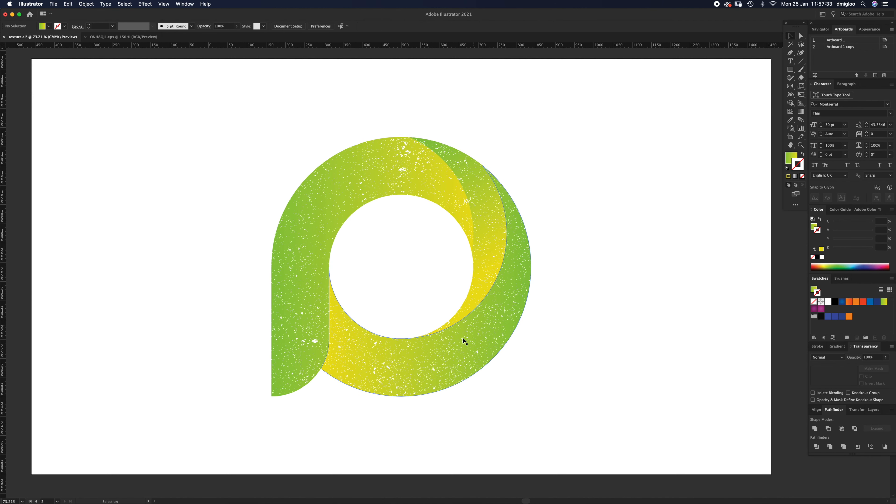
Draw a black square about 469 px wide behind part of the logo to test its transparency, and delete it
{"action": "left_click", "coordinate": [792, 70]}
{"action": "left_click_drag", "start_coordinate": [563, 157], "coordinate": [720, 295]}
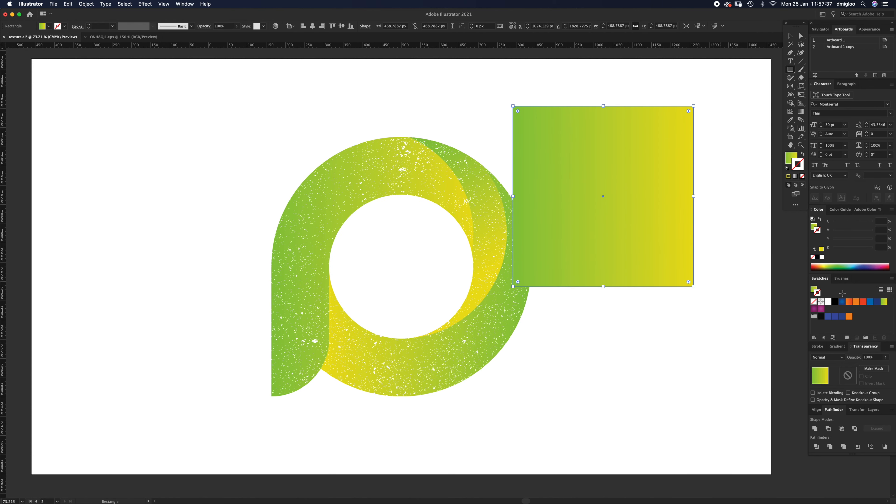
{"action": "left_click", "coordinate": [835, 302]}
{"action": "left_click_drag", "start_coordinate": [657, 247], "coordinate": [610, 283]}
{"action": "left_click", "coordinate": [686, 252]}
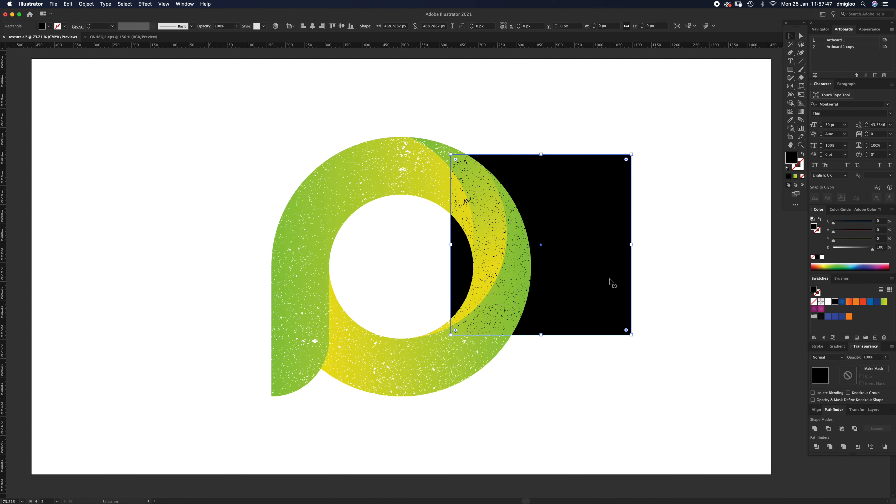
{"action": "key", "text": "Delete"}
Inspect the speckled cut-outs on the lower logo up close, duplicate the logo slightly sideways, and undo the duplication
{"action": "key", "text": "z"}
{"action": "left_click_drag", "start_coordinate": [430, 367], "coordinate": [620, 299]}
{"action": "left_click_drag", "start_coordinate": [401, 371], "coordinate": [582, 276]}
{"action": "key", "text": "v"}
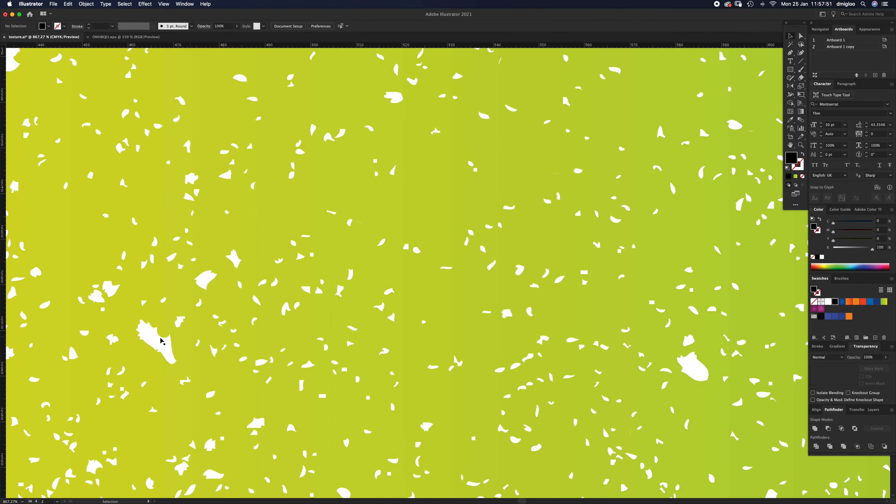
{"action": "left_click_drag", "start_coordinate": [476, 274], "coordinate": [377, 276]}
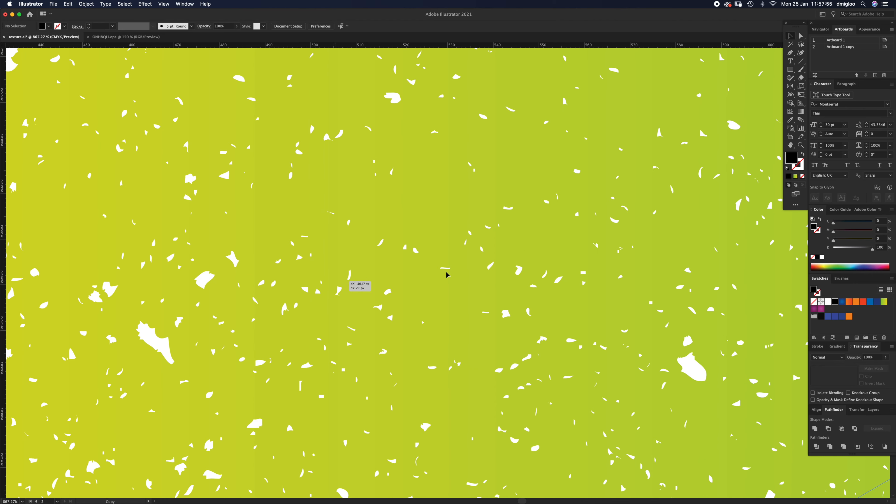
{"action": "key", "text": "z"}
{"action": "left_click_drag", "start_coordinate": [452, 293], "coordinate": [233, 306]}
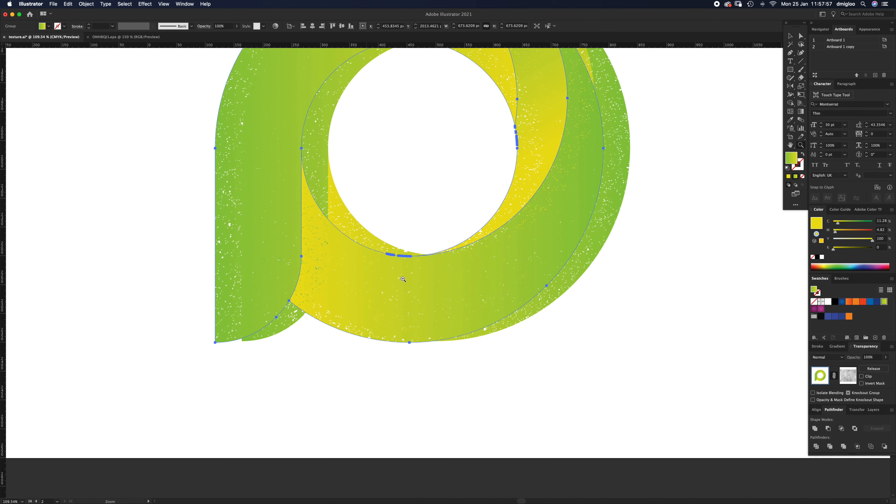
{"action": "left_click_drag", "start_coordinate": [404, 279], "coordinate": [364, 310]}
{"action": "key", "text": "super+z"}
{"action": "key", "text": "v"}
{"action": "left_click", "coordinate": [551, 260]}
Draw a rectangle about 966 × 748 px around the logo, send it to the back and fill it with the purple gradient swatch
{"action": "key", "text": "z"}
{"action": "left_click_drag", "start_coordinate": [438, 245], "coordinate": [487, 262]}
{"action": "key", "text": "v"}
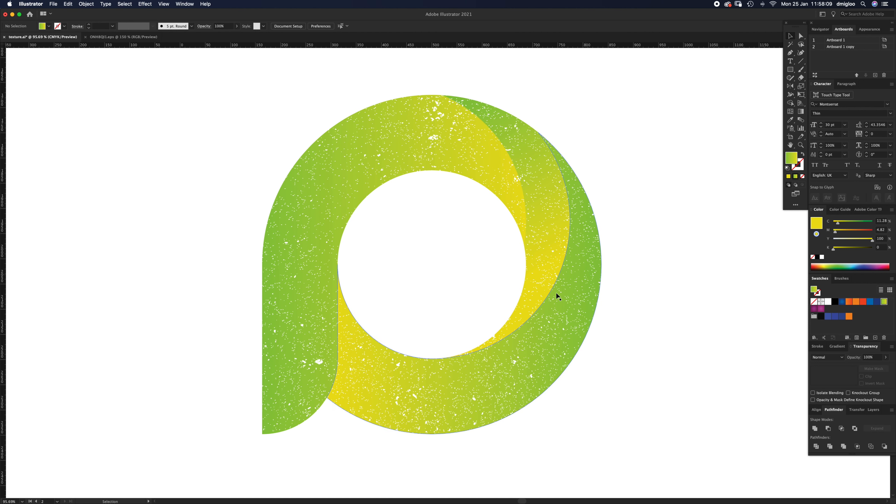
{"action": "left_click", "coordinate": [791, 69]}
{"action": "mouse_move", "coordinate": [171, 84]}
{"action": "left_mouse_down"}
{"action": "mouse_move", "coordinate": [256, 110]}
{"action": "mouse_move", "coordinate": [657, 437]}
{"action": "mouse_move", "coordinate": [658, 461]}
{"action": "left_mouse_up"}
{"action": "key", "text": "super+shift+bracketleft"}
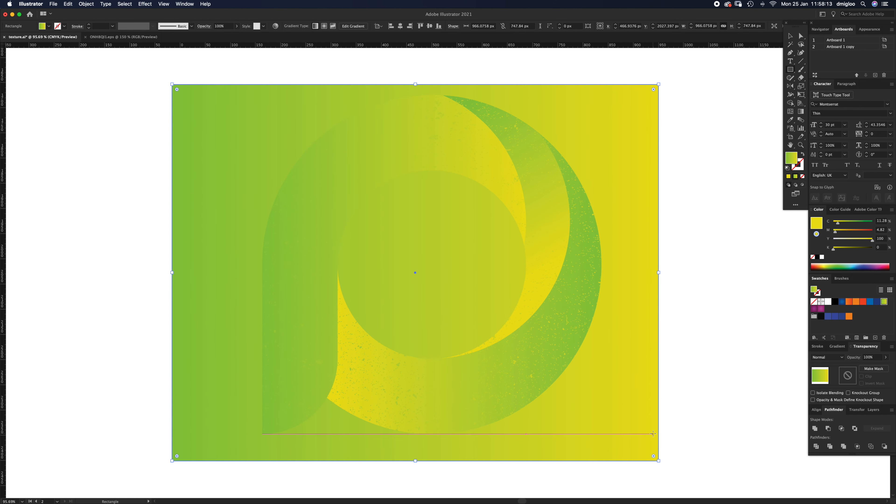
{"action": "left_click", "coordinate": [820, 310]}
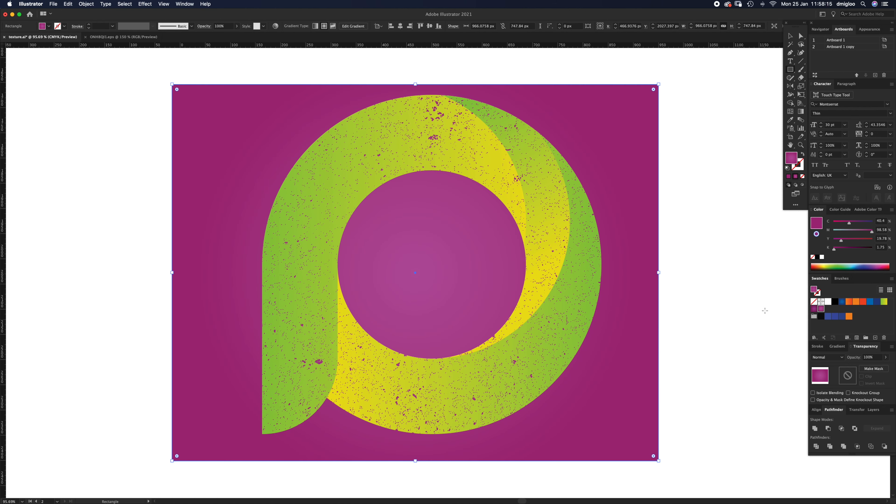
{"action": "key", "text": "super+shift+a"}
{"action": "key", "text": "v"}
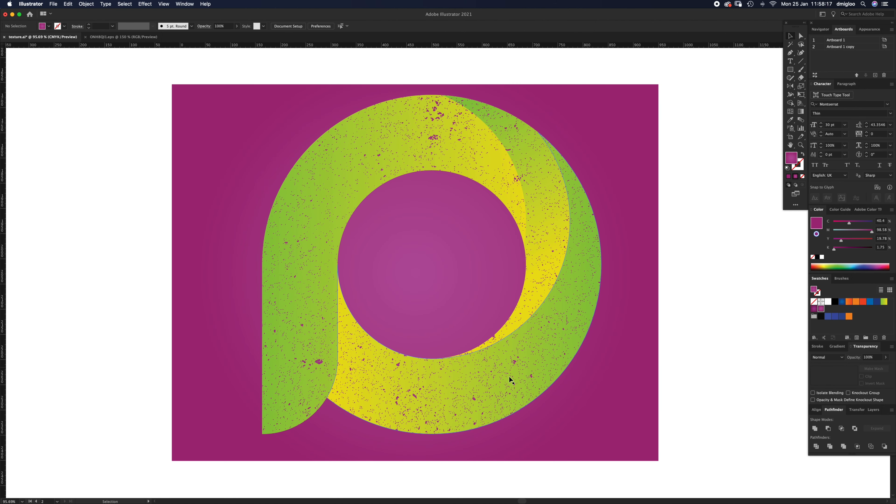
Delete the purple gradient rectangle behind the logo
{"action": "key", "text": "super+minus"}
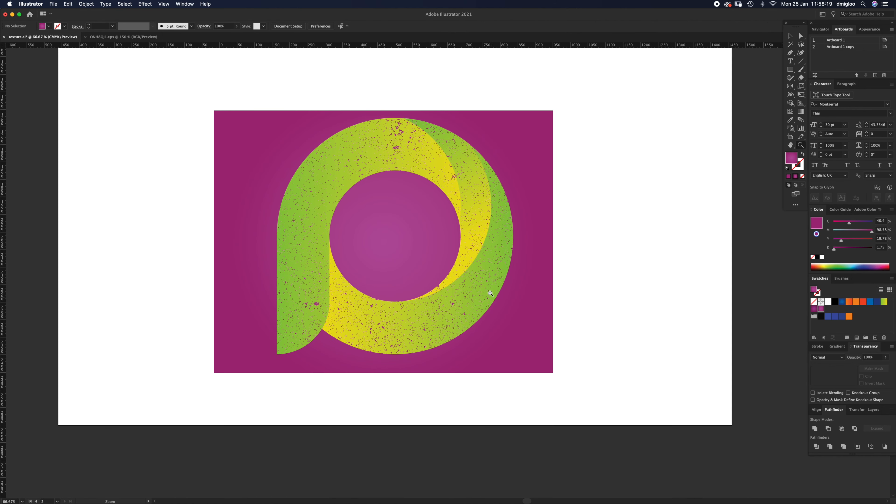
{"action": "left_click", "coordinate": [530, 205]}
{"action": "key", "text": "Delete"}
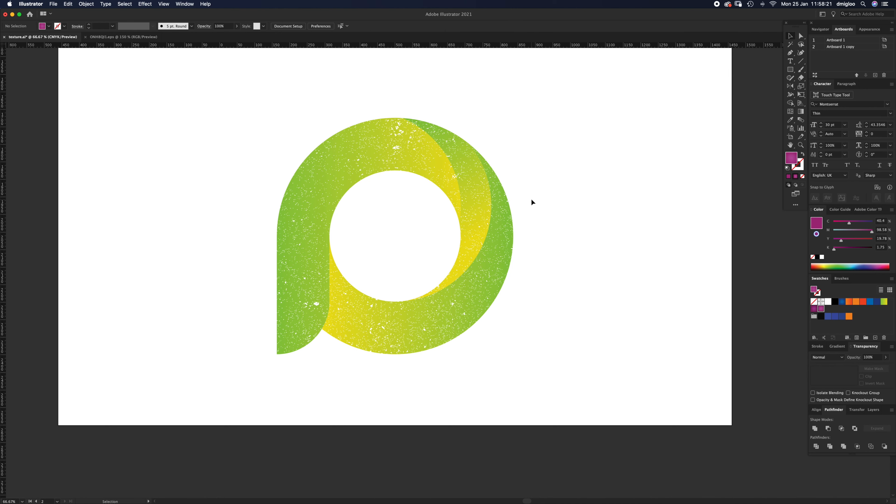